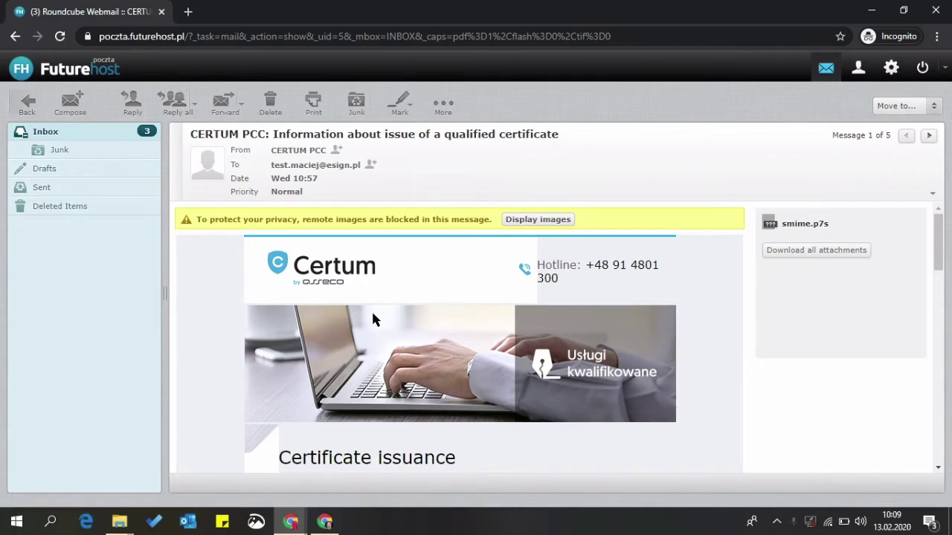
Scroll down the Certum certificate email to reach the installation link.
{"action": "scroll", "coordinate": [374, 318], "scroll_direction": "down", "scroll_amount": 4}
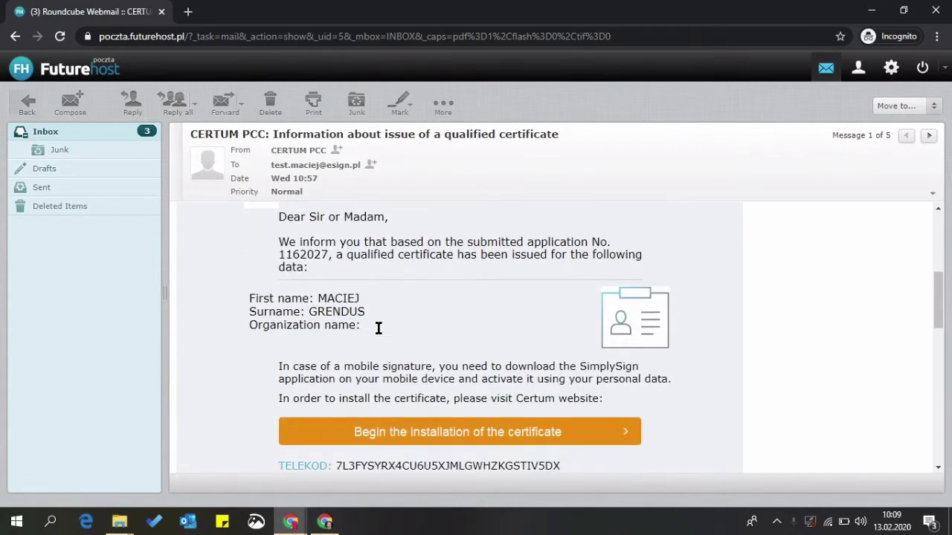
{"action": "scroll", "coordinate": [378, 328], "scroll_direction": "down", "scroll_amount": 1}
Open the Certum installation portal from the email, switch it to English, and choose foreigner login.
{"action": "left_click", "coordinate": [412, 365]}
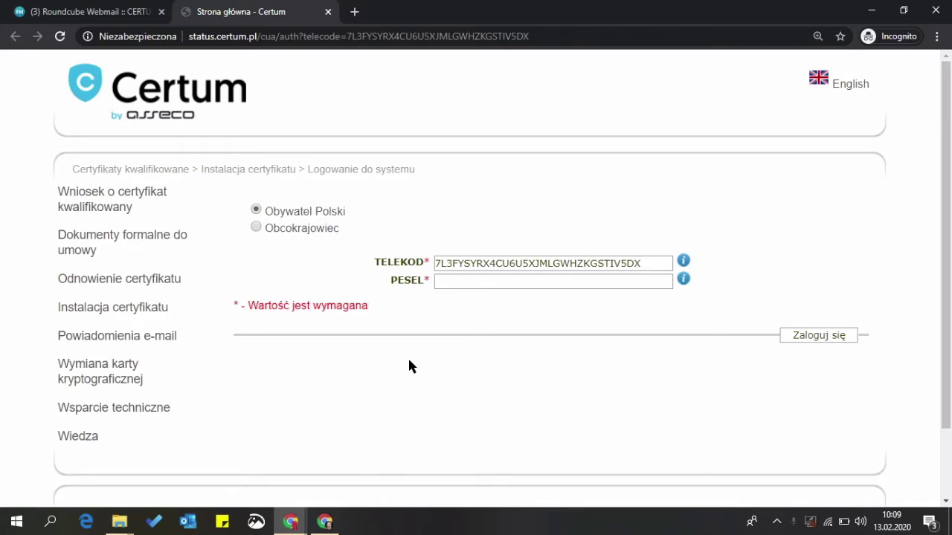
{"action": "left_click", "coordinate": [847, 89]}
{"action": "left_click", "coordinate": [256, 228]}
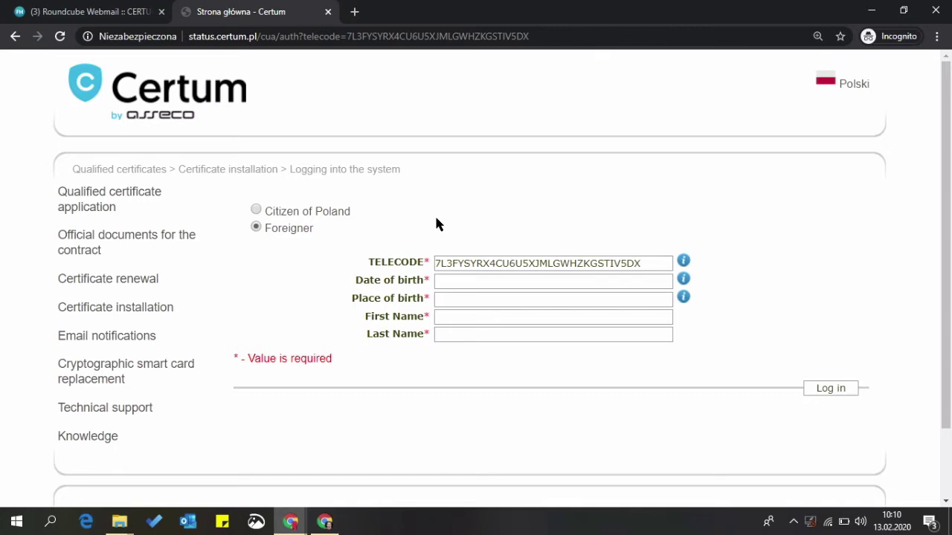
Fill in the date of birth, place of birth and first name fields.
{"action": "mouse_move", "coordinate": [685, 281]}
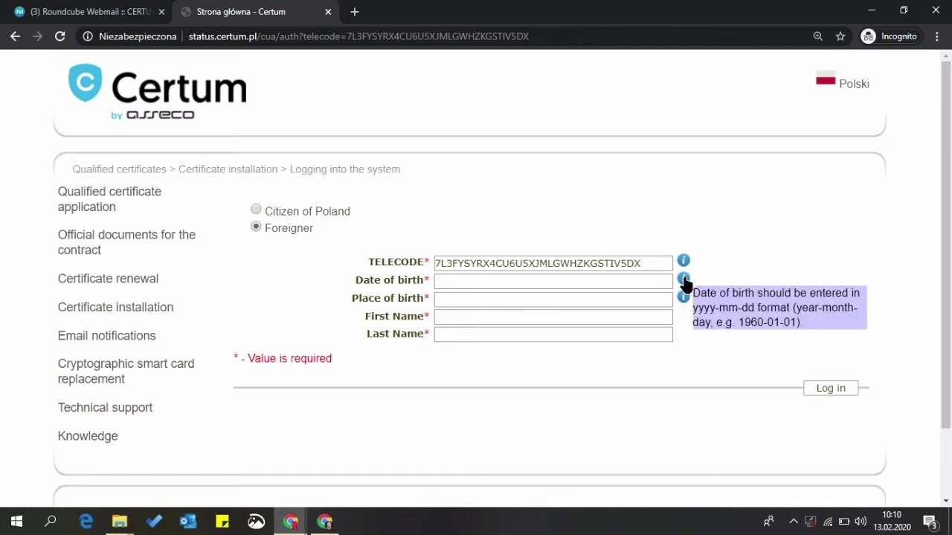
{"action": "left_click", "coordinate": [460, 281]}
{"action": "key", "text": "Tab"}
{"action": "type", "text": "warszawa"}
{"action": "key", "text": "Tab"}
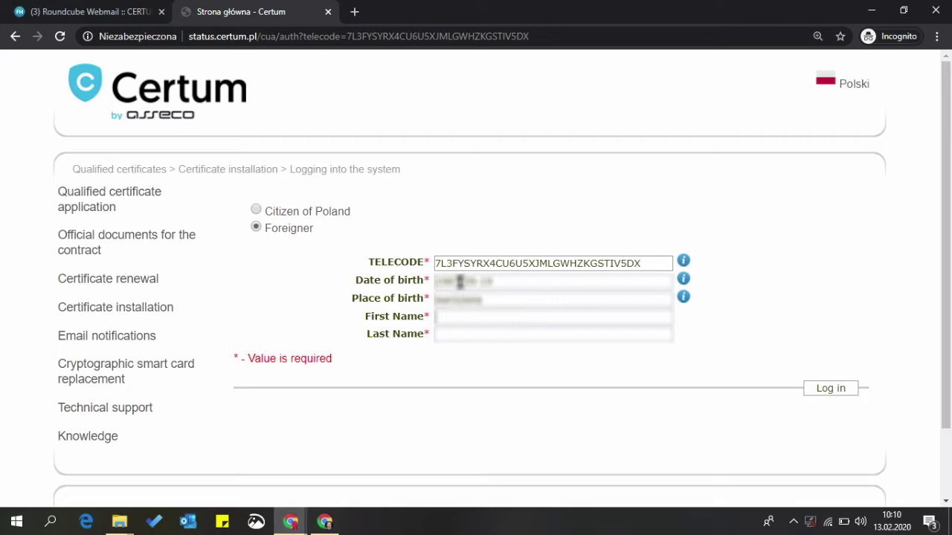
{"action": "key", "text": "Tab"}
Complete the last name and switch the SimplySign login page to English.
{"action": "left_click", "coordinate": [818, 394]}
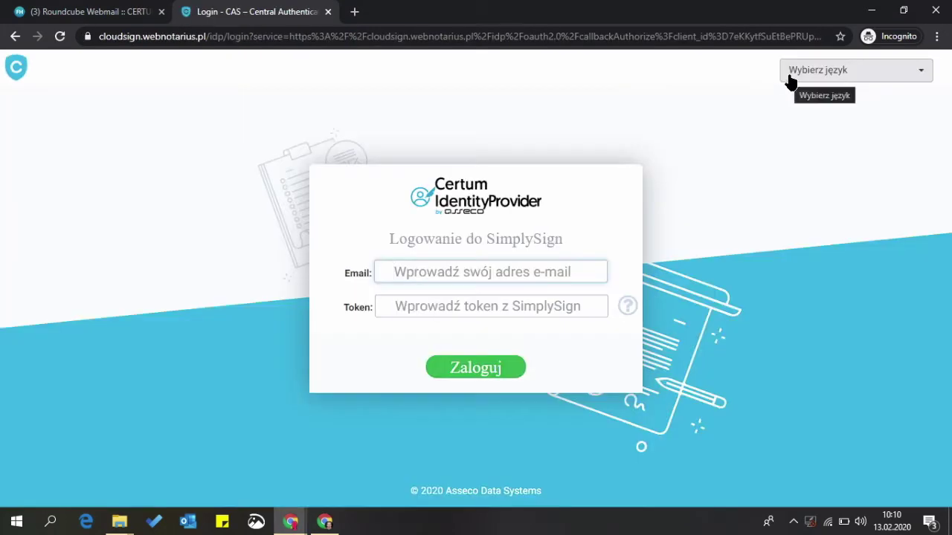
{"action": "left_click", "coordinate": [828, 75]}
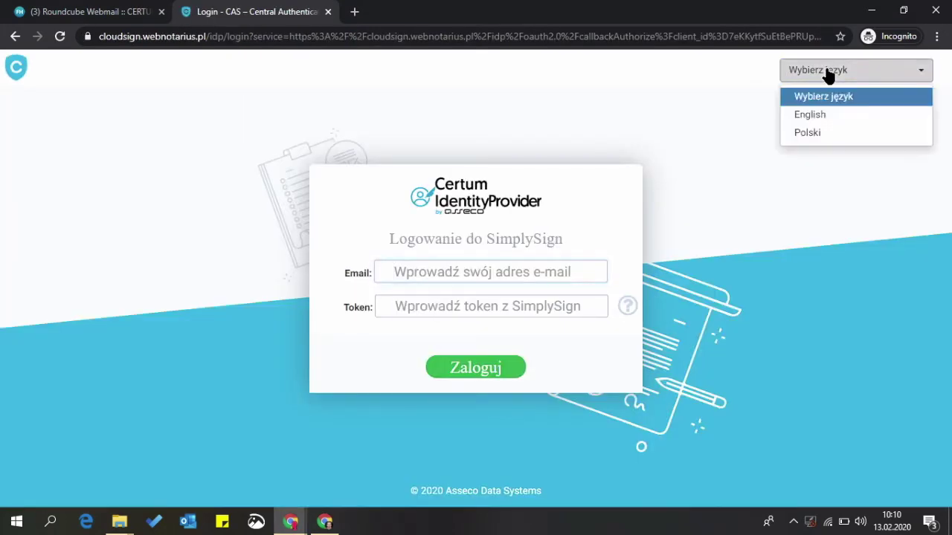
{"action": "left_click", "coordinate": [813, 118]}
Enter the account e-mail address in the Email field.
{"action": "left_click", "coordinate": [412, 271]}
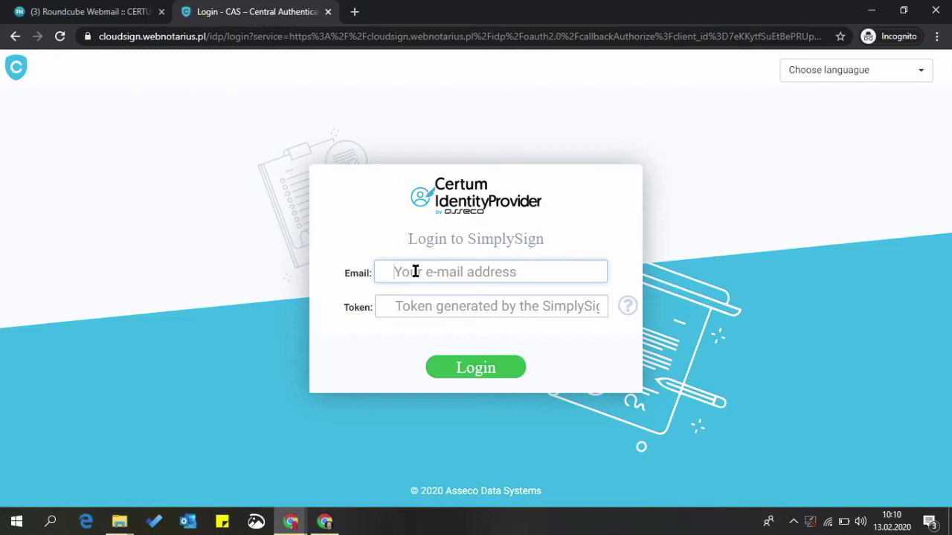
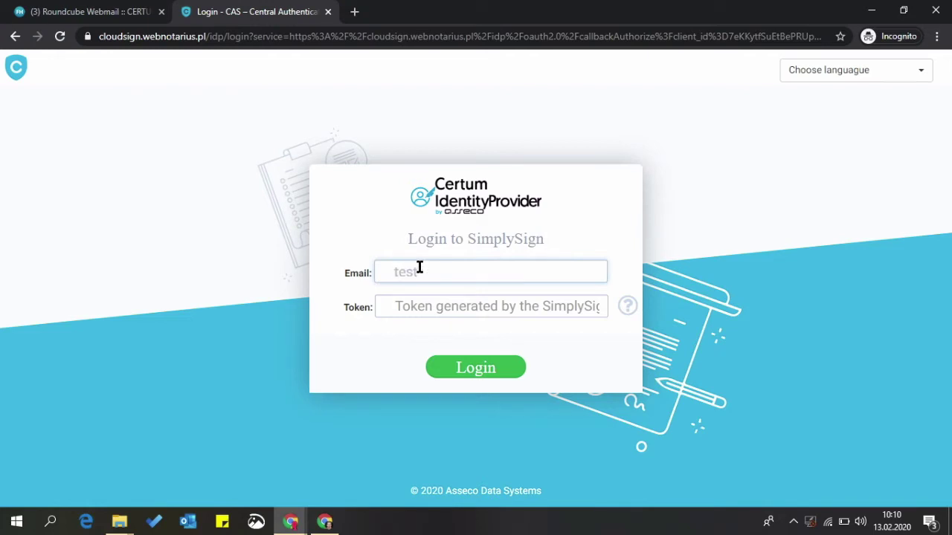
{"action": "key", "text": "Tab"}
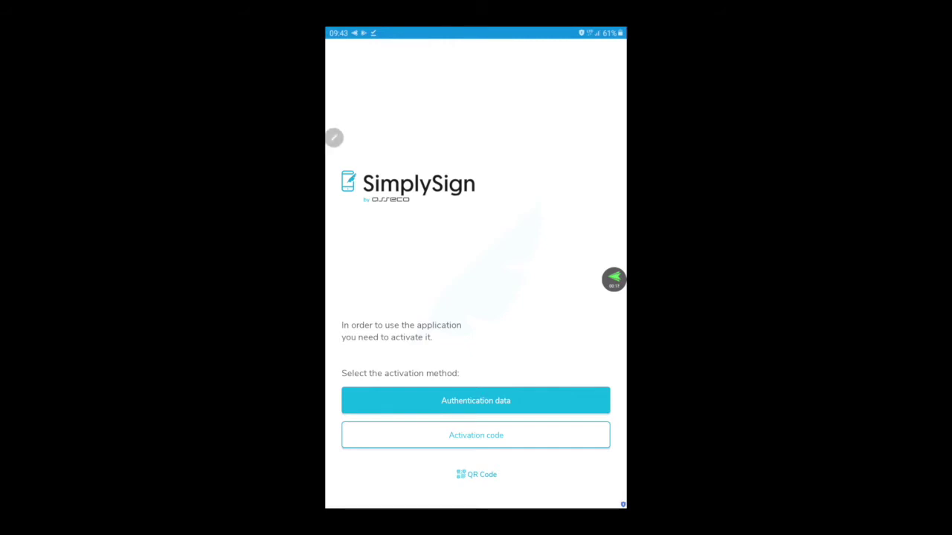
Activate SimplySign via Authentication data, submitting the account e-mail and personal identity details.
{"action": "left_click", "coordinate": [476, 401]}
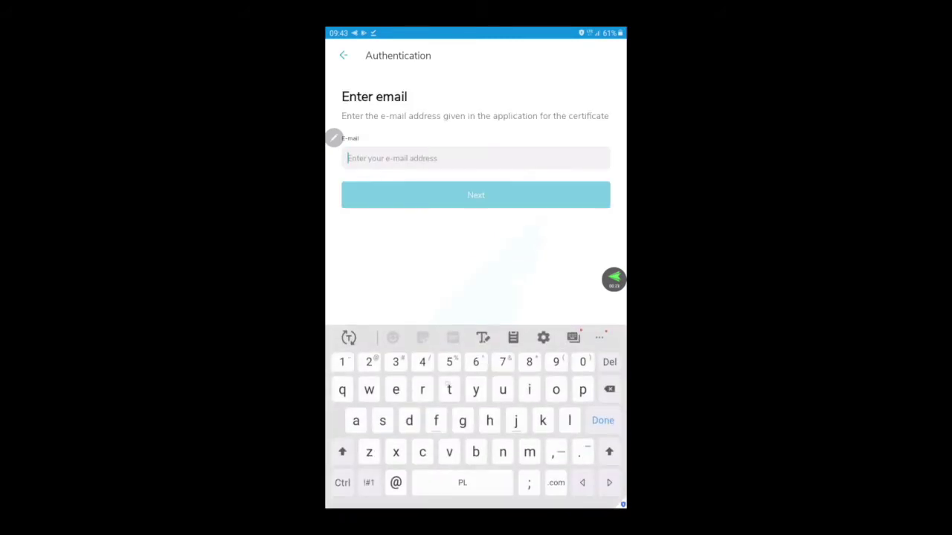
{"action": "key", "text": "Return"}
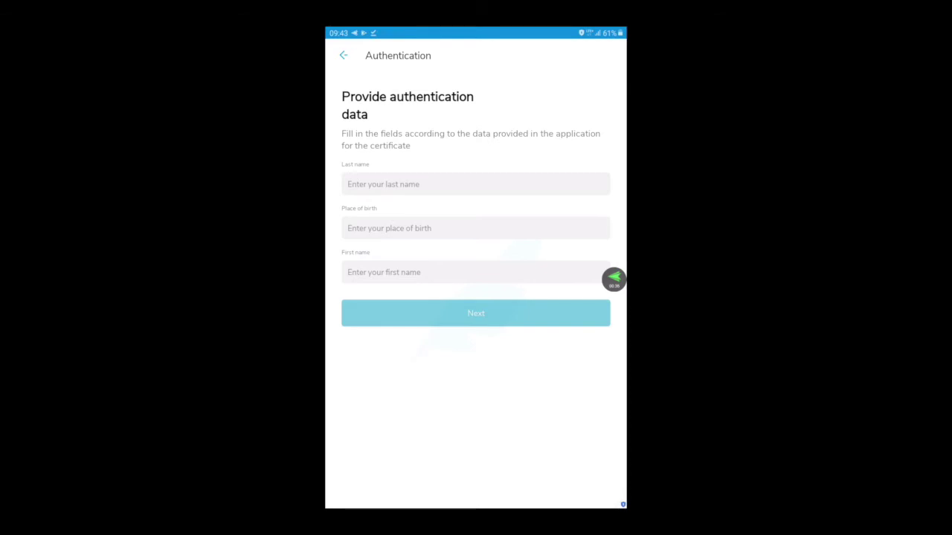
{"action": "type", "text": "Test"}
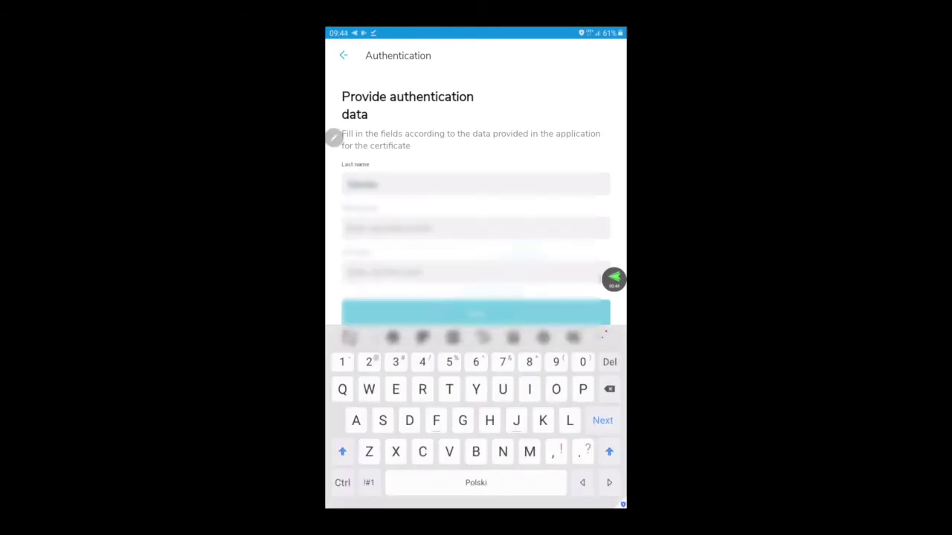
{"action": "key", "text": "Return"}
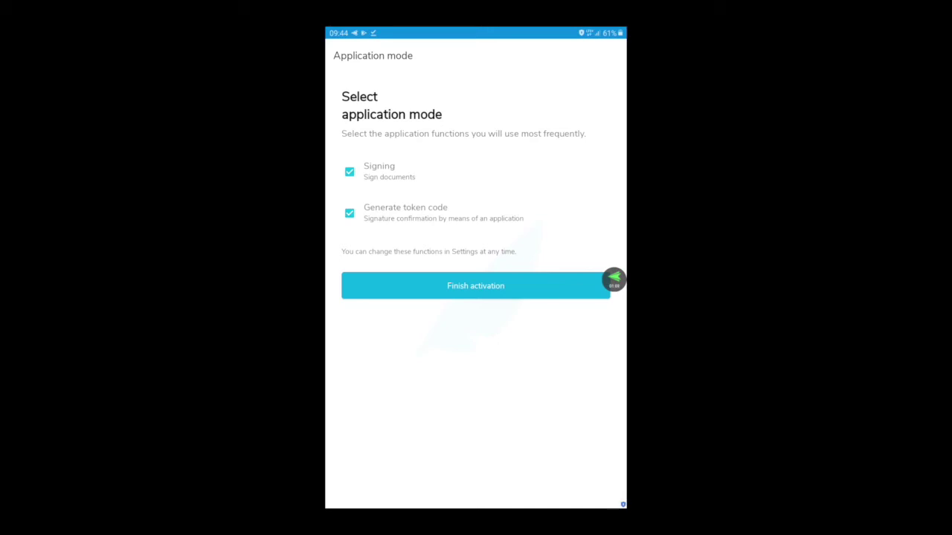
Finish the app activation with the chosen modes and generate a one-time login token.
{"action": "left_click", "coordinate": [334, 137]}
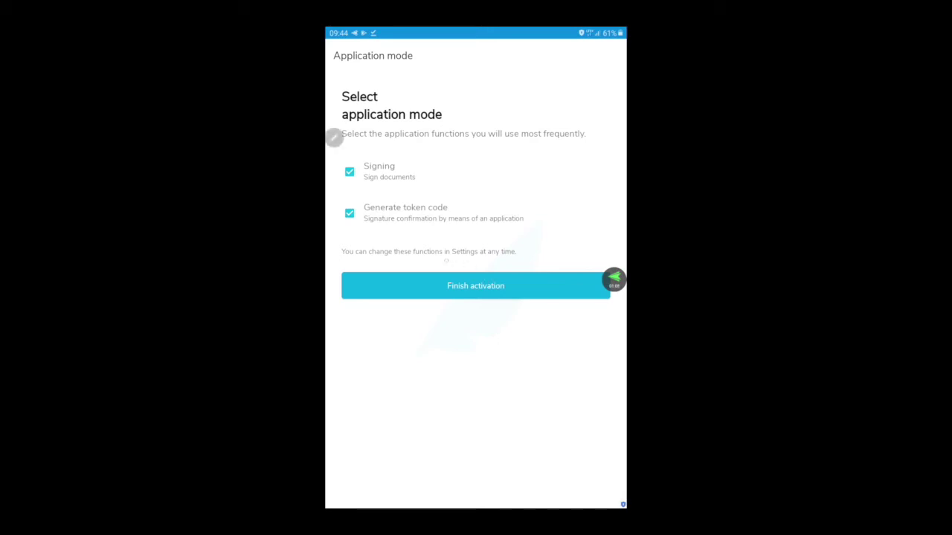
{"action": "left_click", "coordinate": [483, 288]}
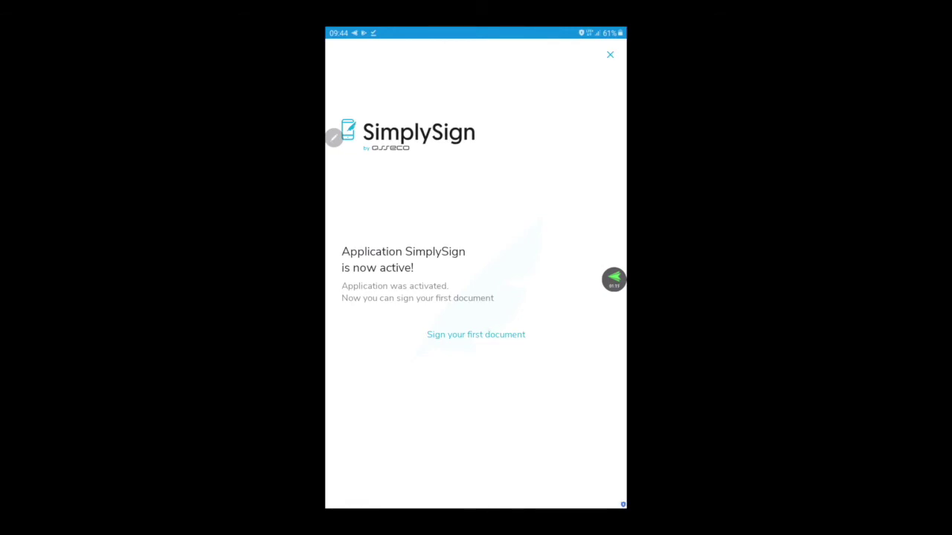
{"action": "left_click", "coordinate": [476, 335]}
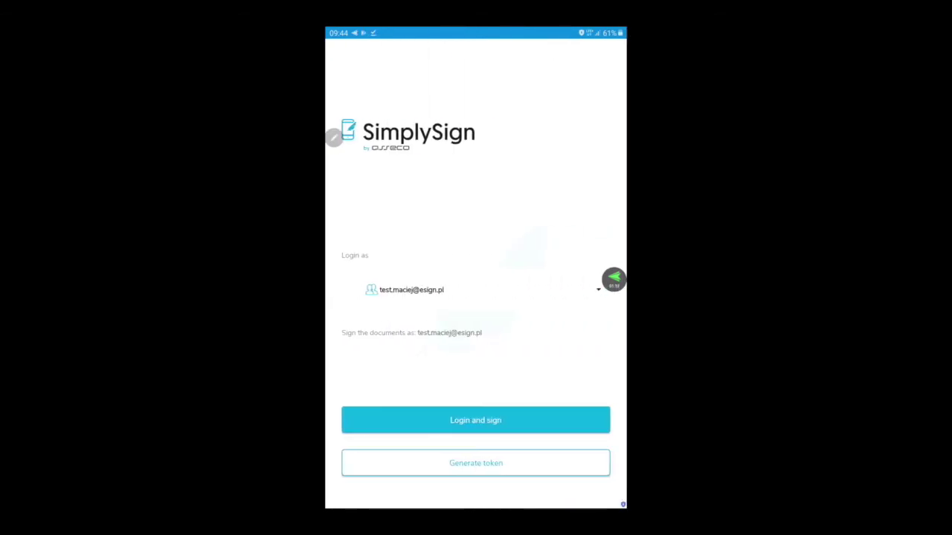
{"action": "left_click", "coordinate": [496, 460]}
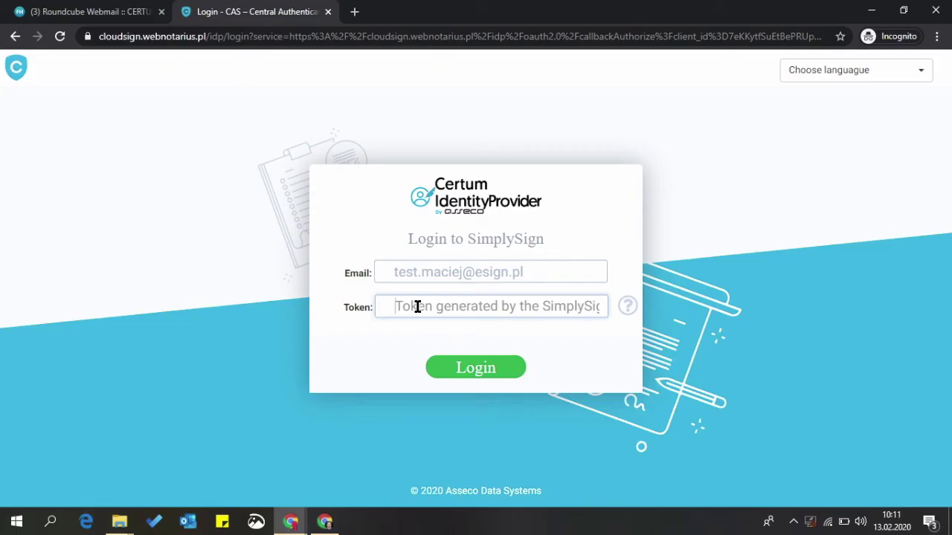
Log in to the Certum portal with the generated one-time token.
{"action": "left_click", "coordinate": [417, 305]}
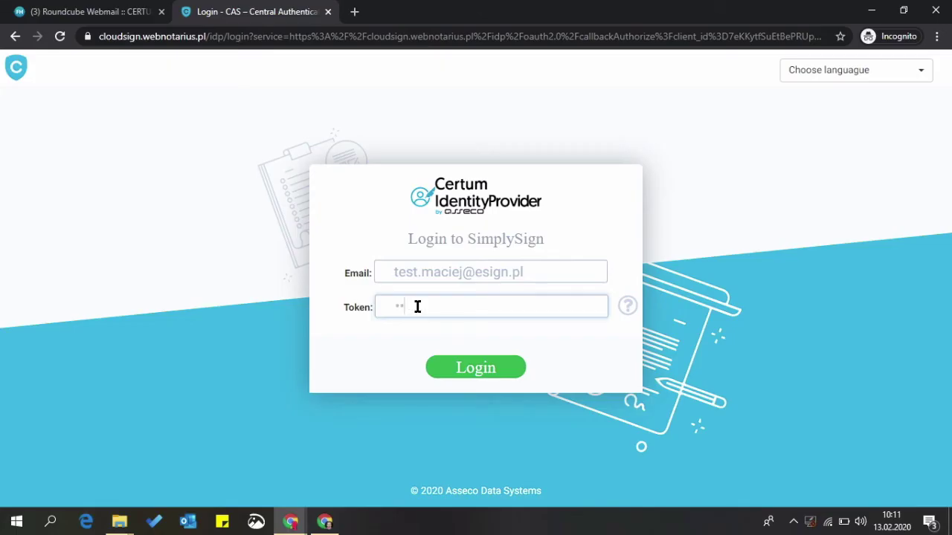
{"action": "key", "text": "Return"}
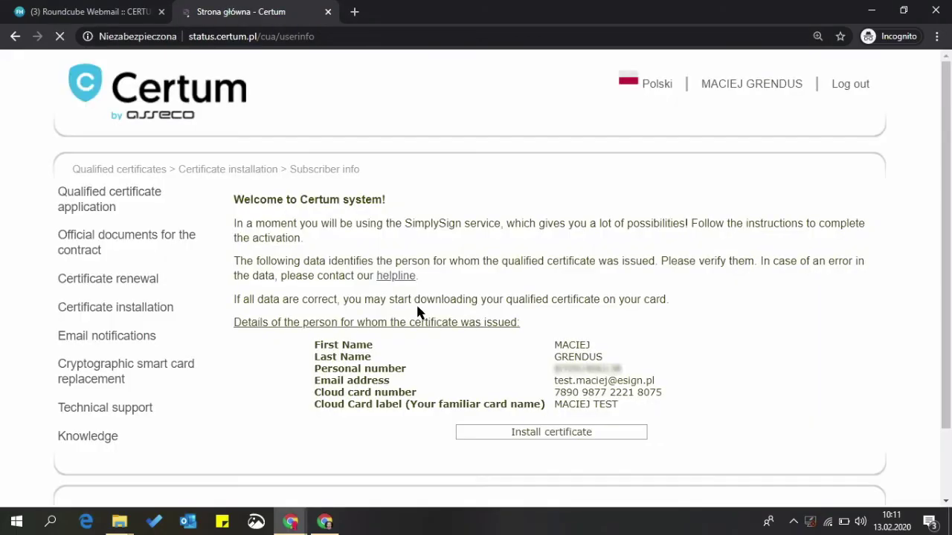
Start installing the qualified certificate and select the option to accept it.
{"action": "left_click", "coordinate": [538, 435]}
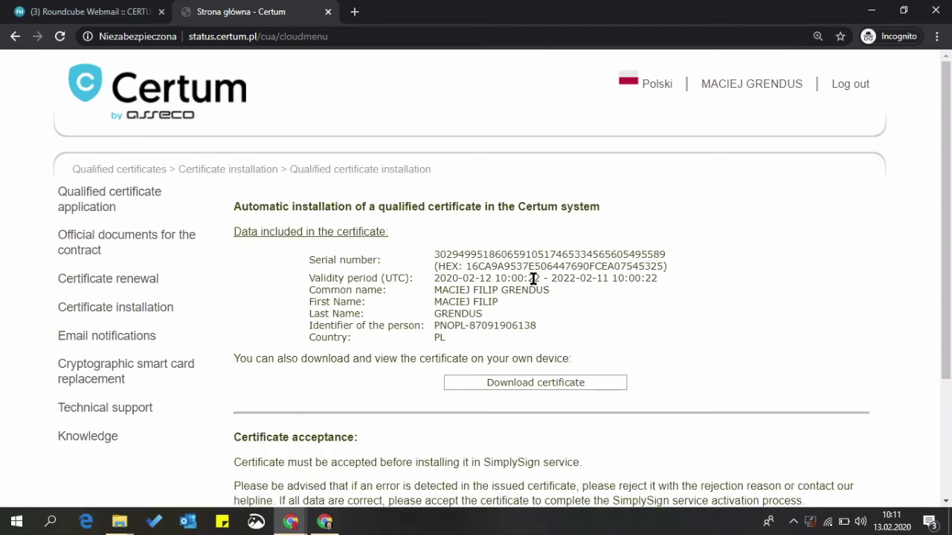
{"action": "scroll", "coordinate": [531, 311], "scroll_direction": "down", "scroll_amount": 1}
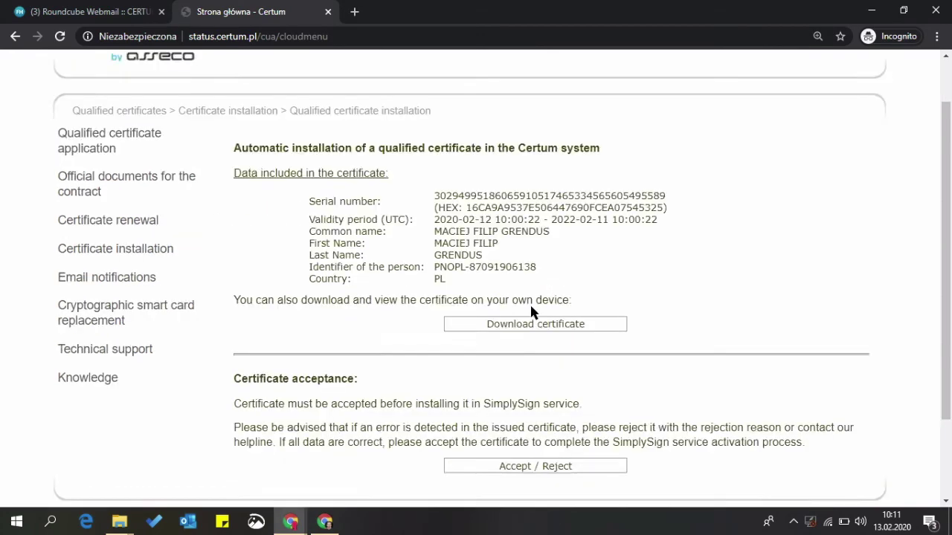
{"action": "scroll", "coordinate": [531, 310], "scroll_direction": "down", "scroll_amount": 2}
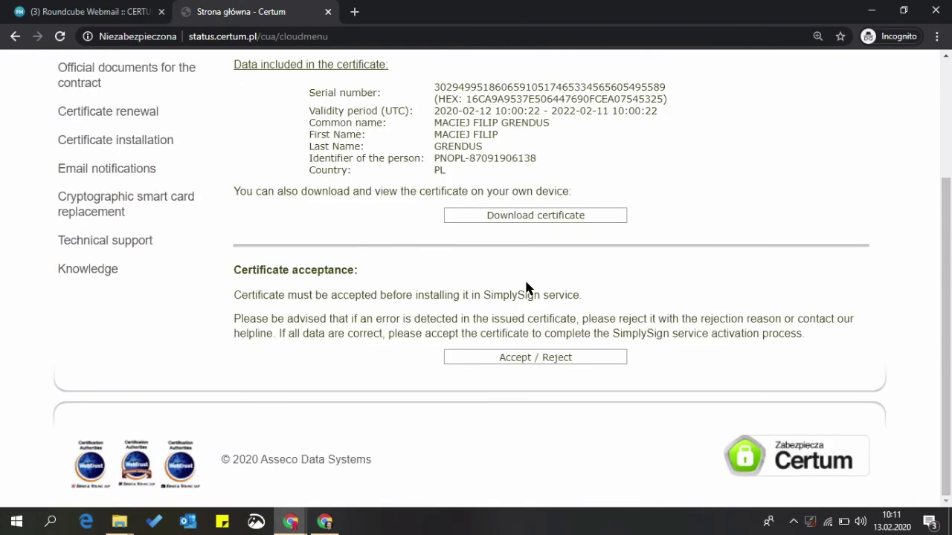
{"action": "left_click", "coordinate": [498, 361]}
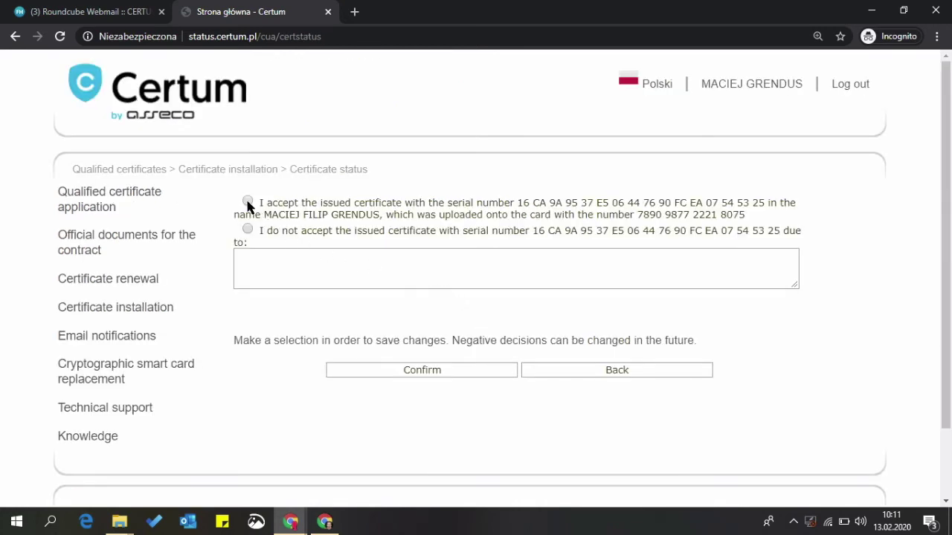
{"action": "left_click", "coordinate": [249, 202]}
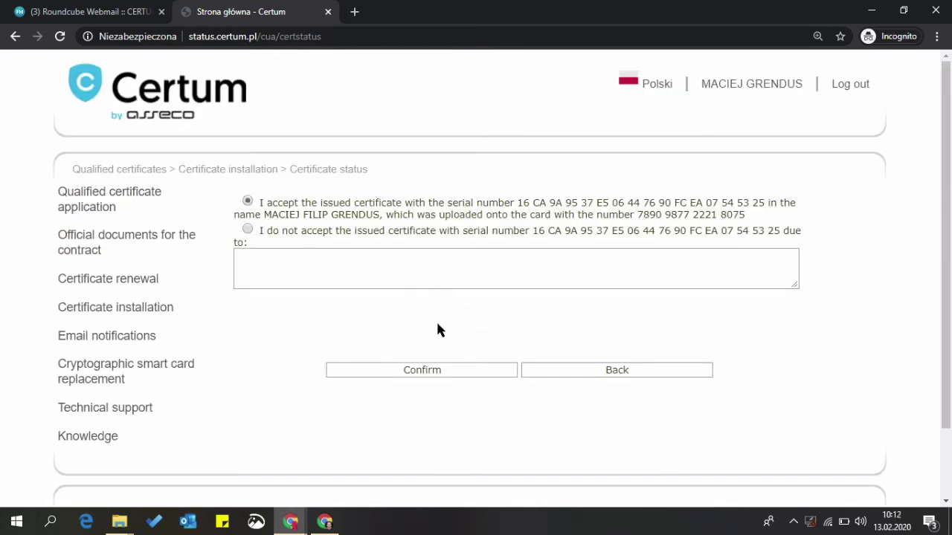
Confirm certificate acceptance, then enter and repeat four-character PIN and PUK codes and submit.
{"action": "left_click", "coordinate": [418, 372]}
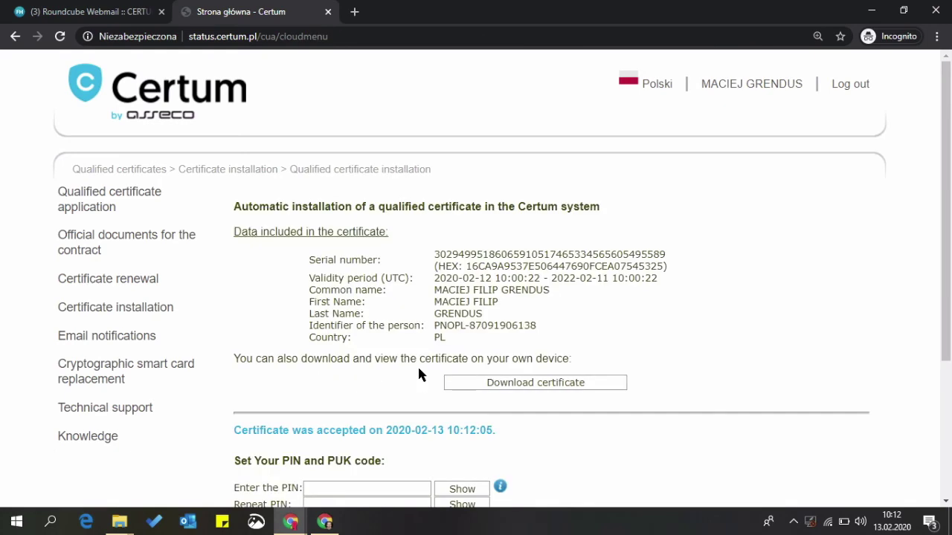
{"action": "scroll", "coordinate": [418, 374], "scroll_direction": "down", "scroll_amount": 3}
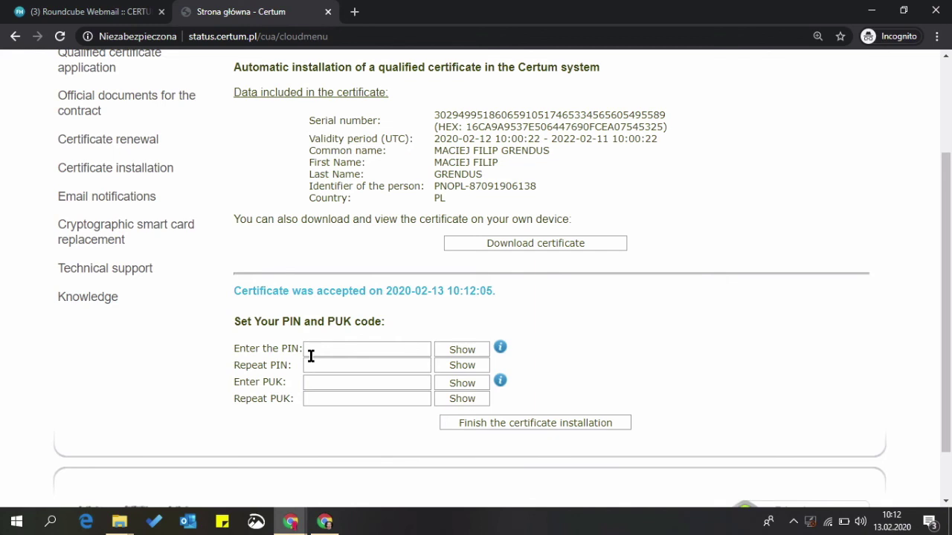
{"action": "left_click", "coordinate": [461, 349]}
{"action": "left_click", "coordinate": [462, 365]}
{"action": "left_click", "coordinate": [462, 383]}
{"action": "left_click", "coordinate": [462, 398]}
{"action": "left_click", "coordinate": [362, 350]}
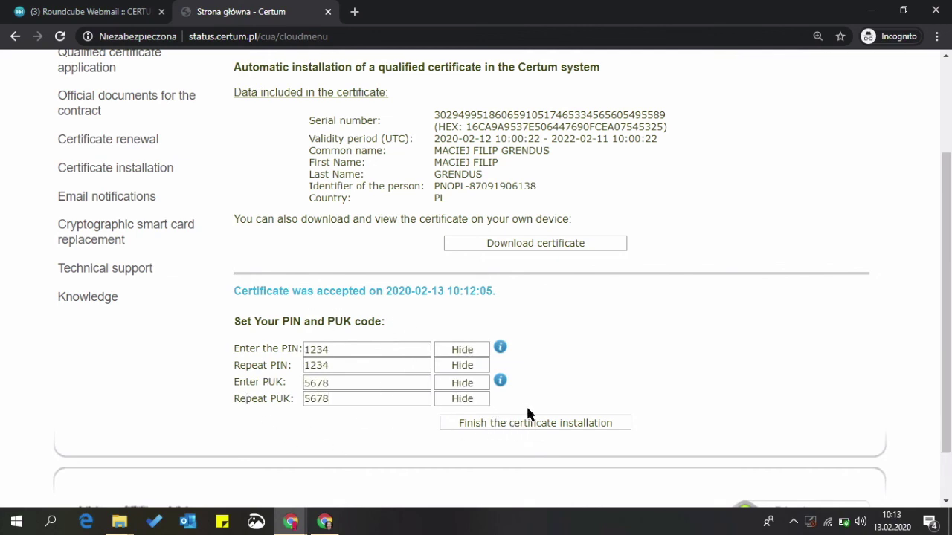
{"action": "left_click", "coordinate": [548, 424]}
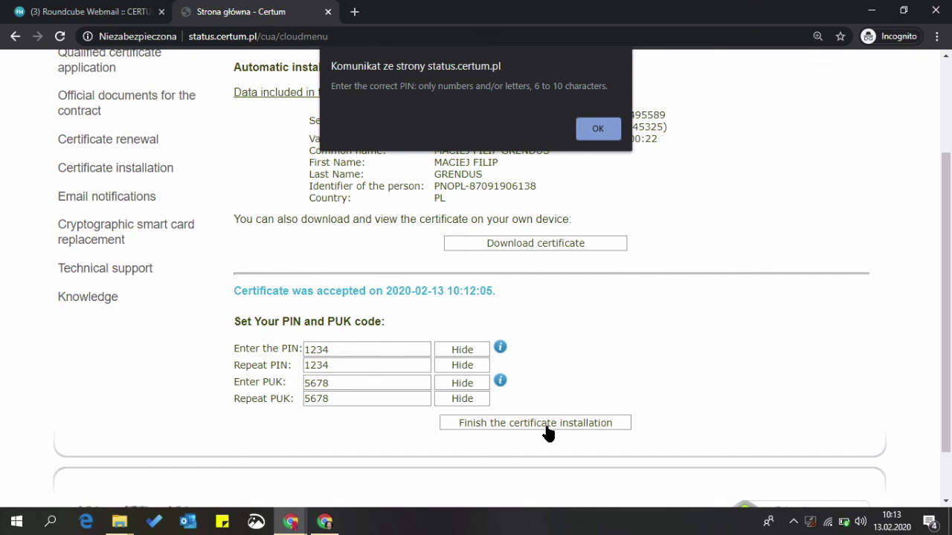
Dismiss the length warning, lengthen PIN and PUK to six characters, and finish installation.
{"action": "key", "text": "Return"}
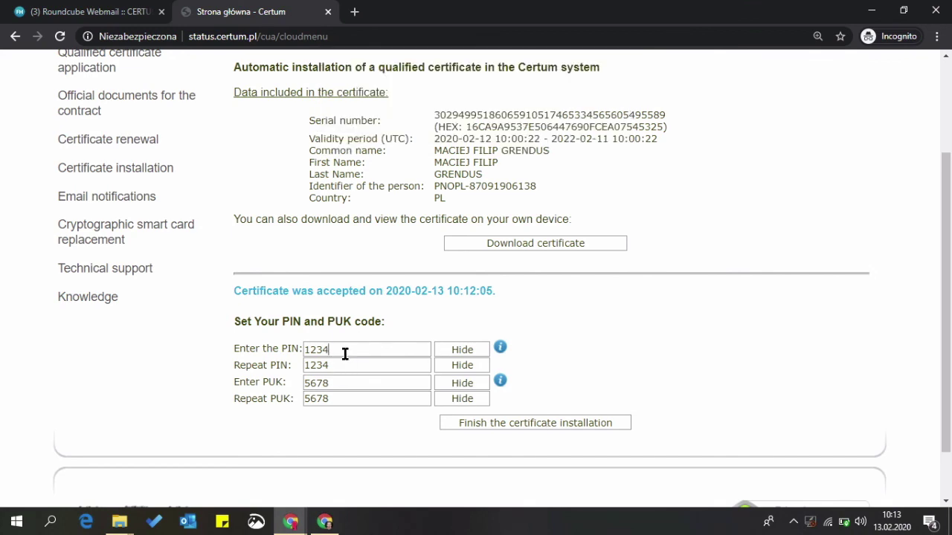
{"action": "left_click", "coordinate": [342, 368]}
{"action": "type", "text": "56"}
{"action": "left_click", "coordinate": [347, 384]}
{"action": "left_click", "coordinate": [342, 400]}
{"action": "type", "text": "90"}
{"action": "left_click", "coordinate": [506, 425]}
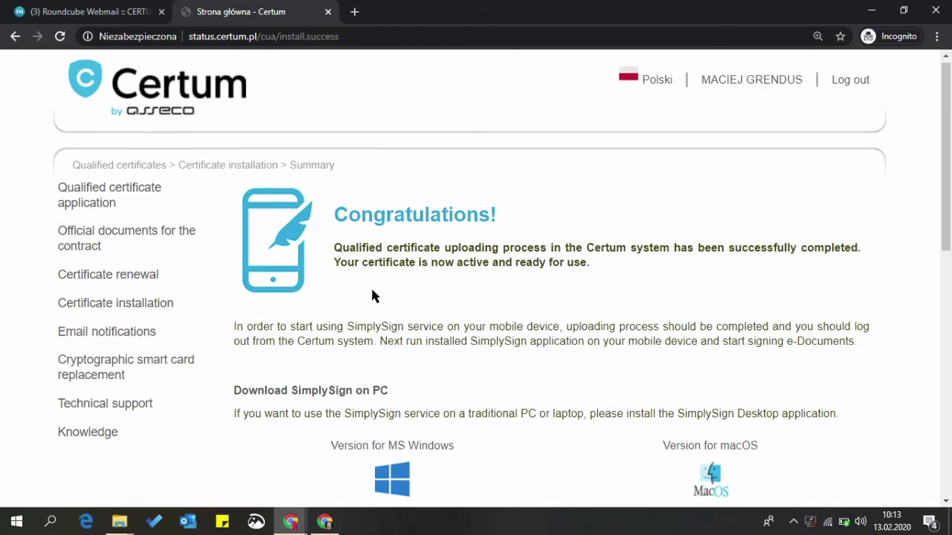
{"action": "scroll", "coordinate": [373, 296], "scroll_direction": "down", "scroll_amount": 2}
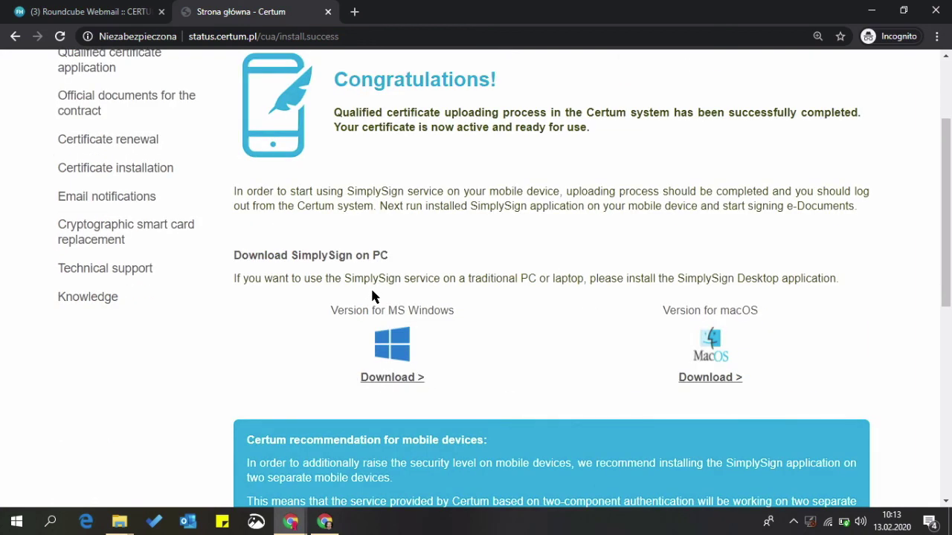
{"action": "scroll", "coordinate": [376, 298], "scroll_direction": "down", "scroll_amount": 1}
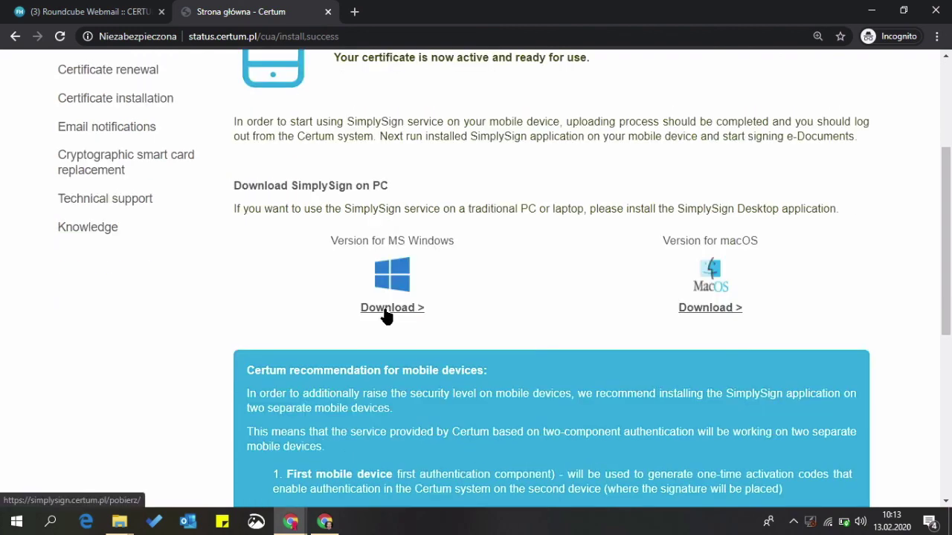